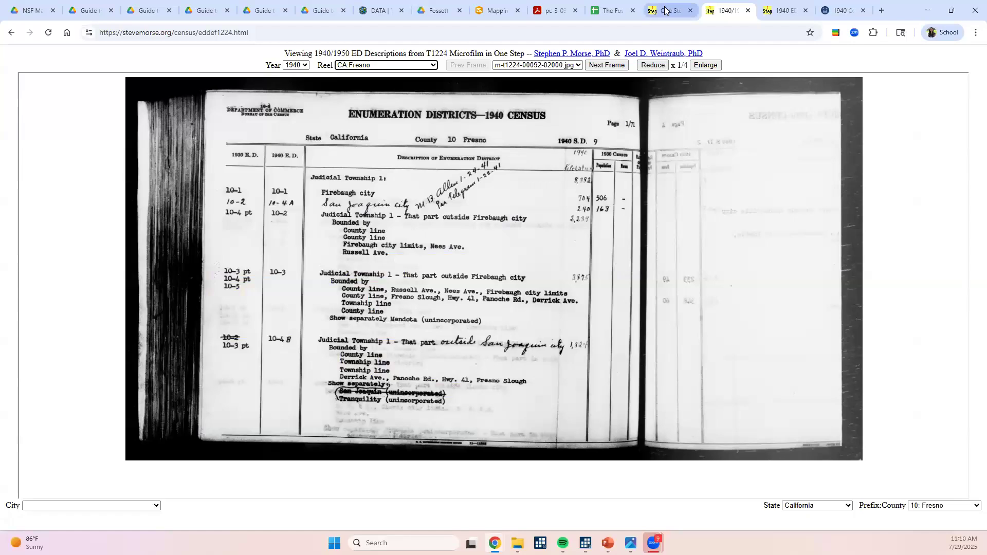
Look over the transcribed 1940 ED descriptions list for Minneapolis (Hennepin Co), including its first entries.
{"action": "left_click", "coordinate": [665, 10]}
{"action": "scroll", "coordinate": [608, 327], "scroll_direction": "down", "scroll_amount": 5}
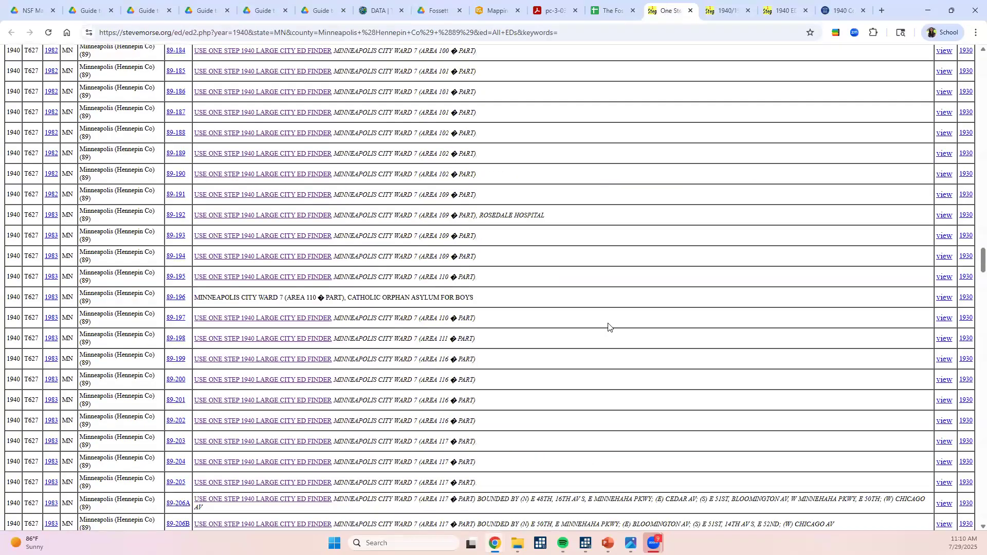
{"action": "scroll", "coordinate": [609, 327], "scroll_direction": "up", "scroll_amount": 10}
{"action": "left_click_drag", "start_coordinate": [971, 196], "coordinate": [972, 58]}
Replace the 1940 ED Maps page with stevemorse.org and open its US Census tool 1880-1950 ED Descriptions (transcribed).
{"action": "left_click", "coordinate": [778, 10]}
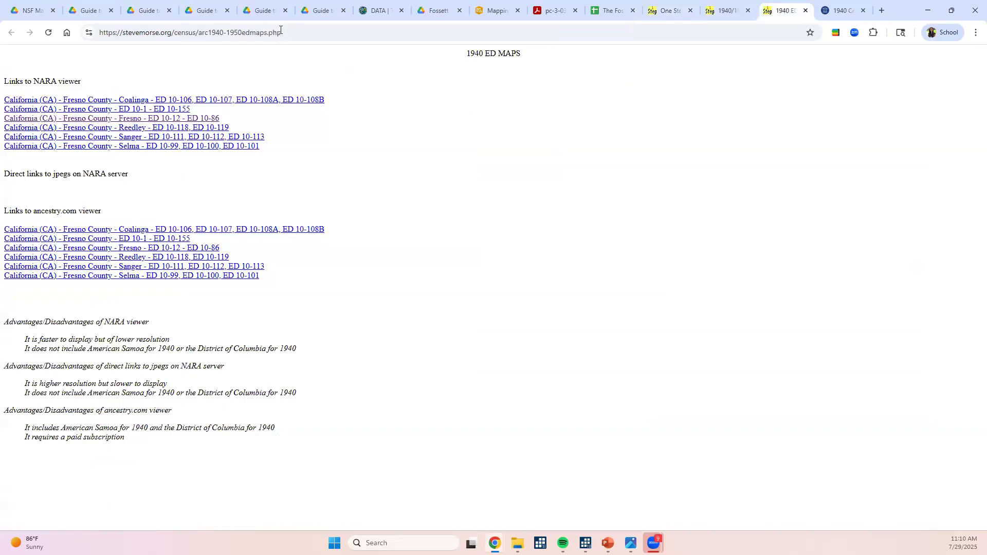
{"action": "left_click", "coordinate": [280, 30]}
{"action": "type", "text": "steve"}
{"action": "key", "text": "Return"}
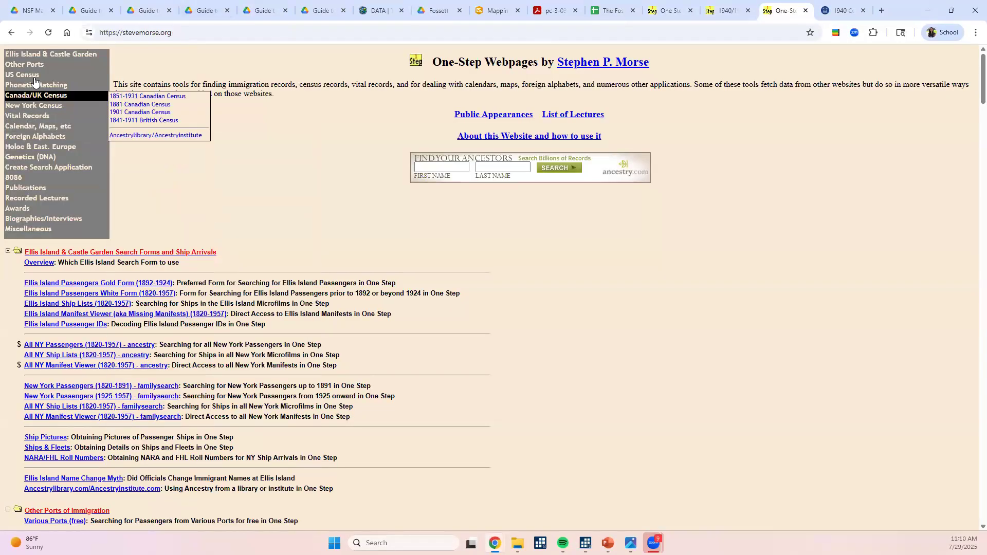
{"action": "mouse_move", "coordinate": [35, 77]}
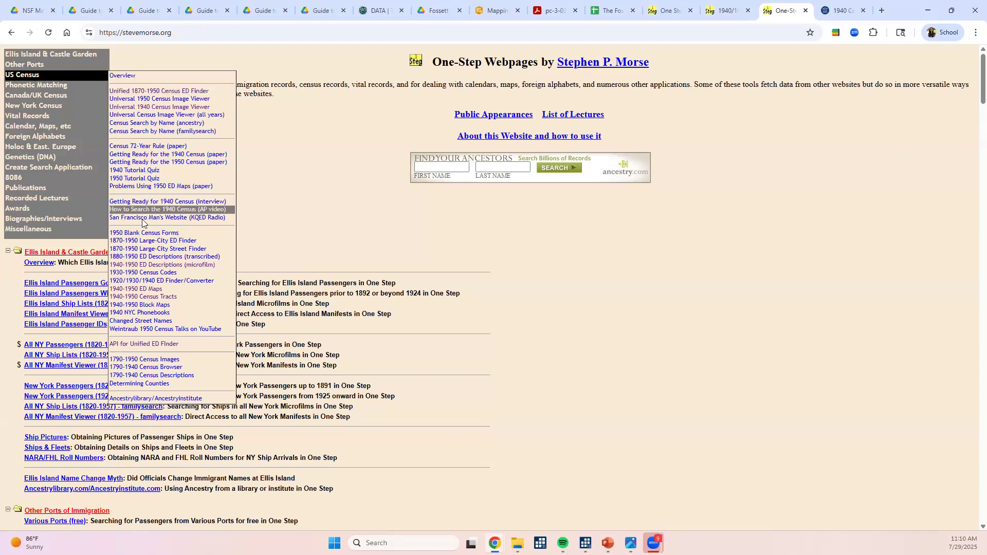
{"action": "left_click", "coordinate": [165, 257]}
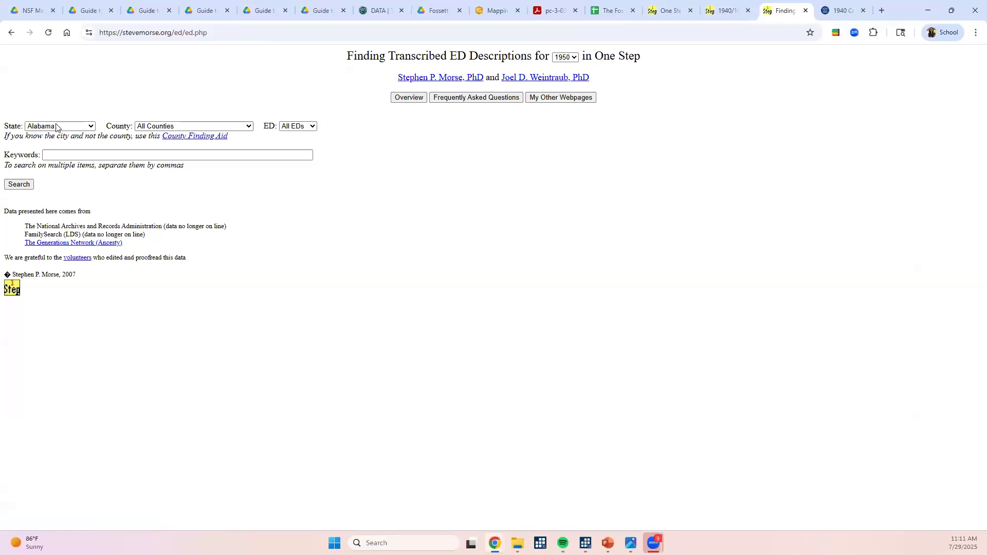
Search the transcribed 1950 ED descriptions for Minnesota, Hennepin (27) county, with all EDs.
{"action": "left_click", "coordinate": [57, 127]}
{"action": "scroll", "coordinate": [60, 302], "scroll_direction": "down", "scroll_amount": 8}
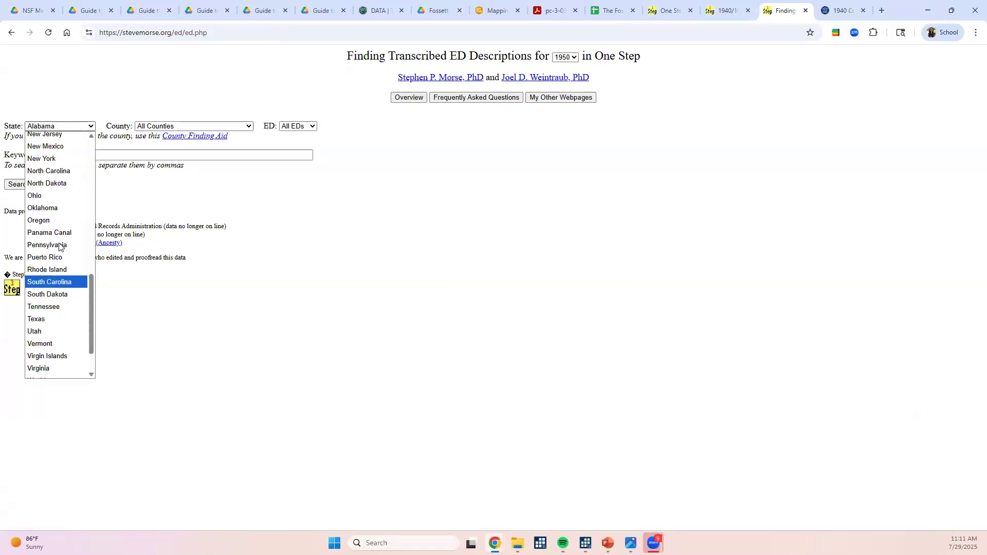
{"action": "scroll", "coordinate": [62, 249], "scroll_direction": "up", "scroll_amount": 2}
{"action": "left_click", "coordinate": [60, 151]}
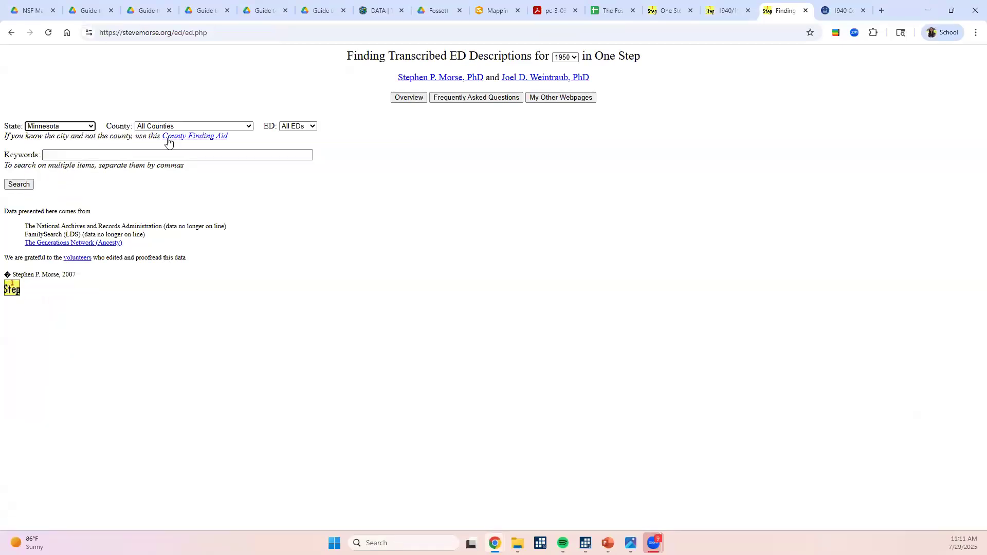
{"action": "left_click", "coordinate": [195, 127]}
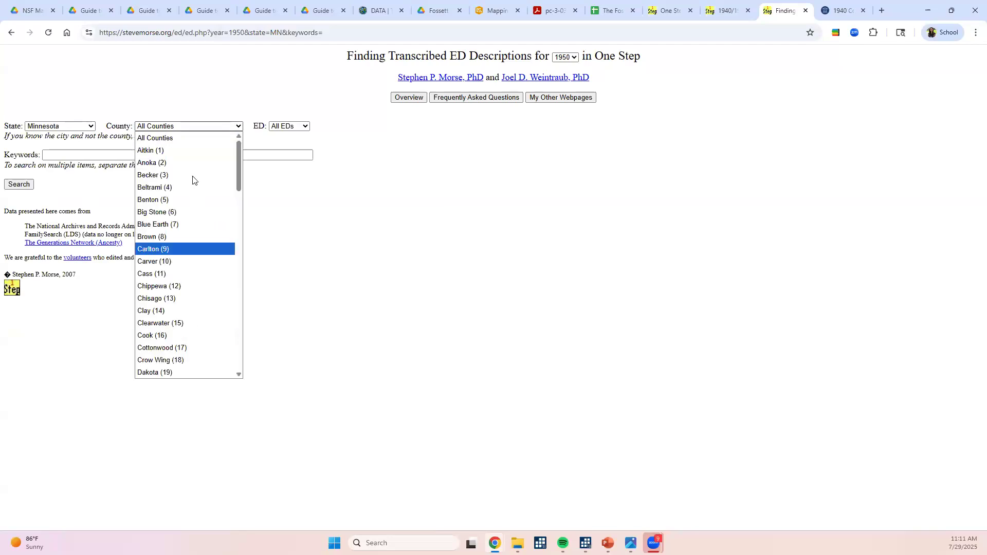
{"action": "scroll", "coordinate": [186, 309], "scroll_direction": "down", "scroll_amount": 6}
{"action": "scroll", "coordinate": [173, 263], "scroll_direction": "up", "scroll_amount": 2}
{"action": "left_click", "coordinate": [172, 278]}
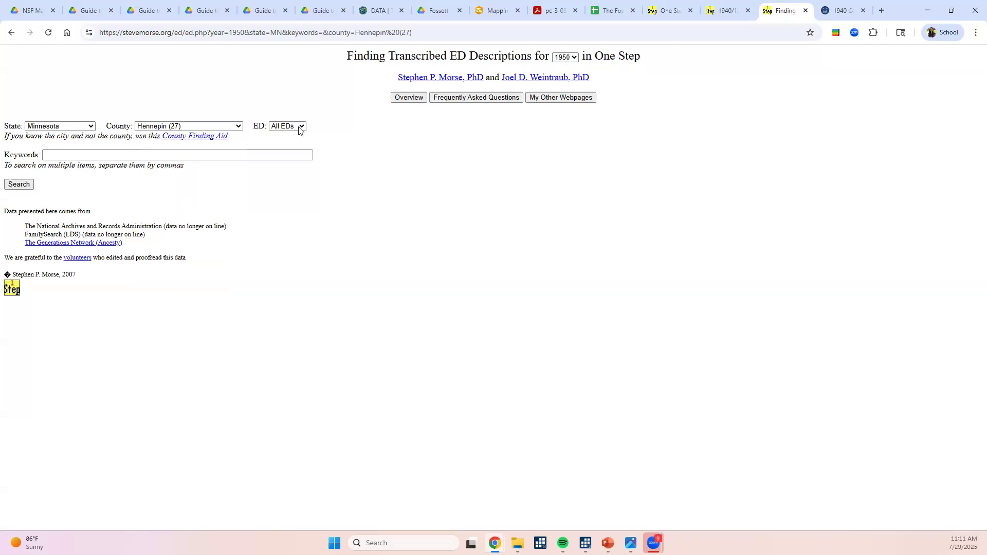
{"action": "left_click", "coordinate": [20, 185]}
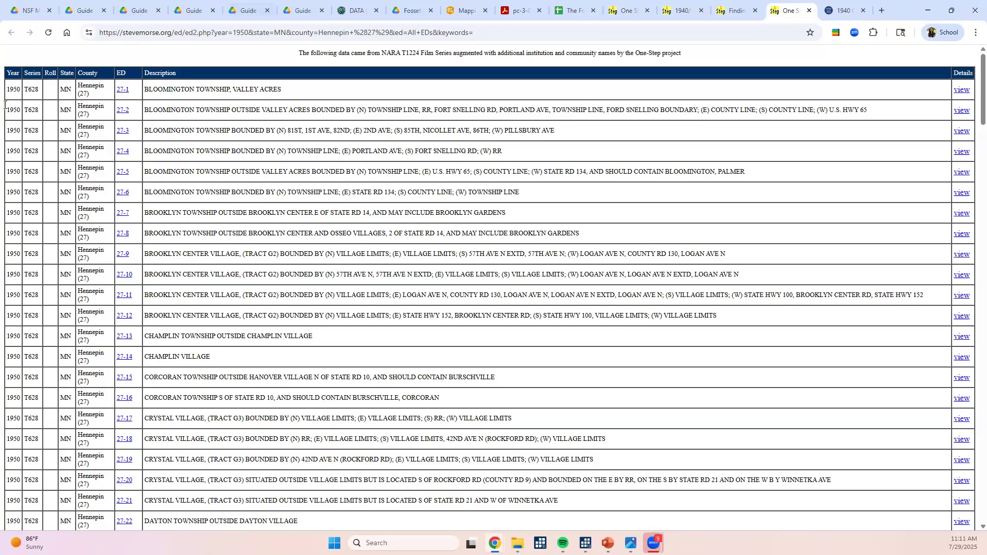
Copy the entire 1950 Hennepin ED descriptions table, from the header row through ED 27-152.
{"action": "left_click_drag", "start_coordinate": [48, 88], "coordinate": [971, 523]}
{"action": "scroll", "coordinate": [761, 456], "scroll_direction": "down", "scroll_amount": 7}
{"action": "scroll", "coordinate": [786, 472], "scroll_direction": "down", "scroll_amount": 20}
{"action": "scroll", "coordinate": [838, 459], "scroll_direction": "down", "scroll_amount": 10}
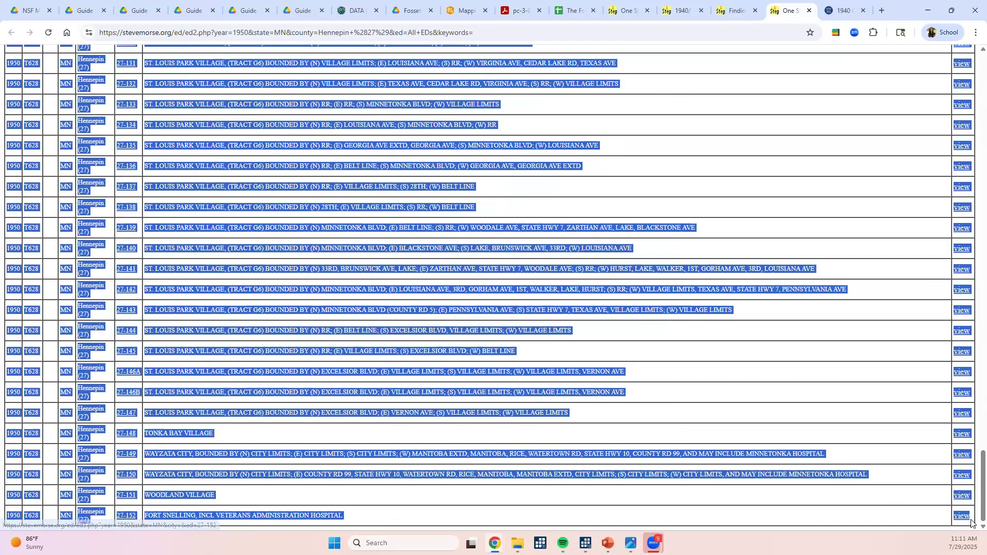
{"action": "right_click", "coordinate": [592, 276]}
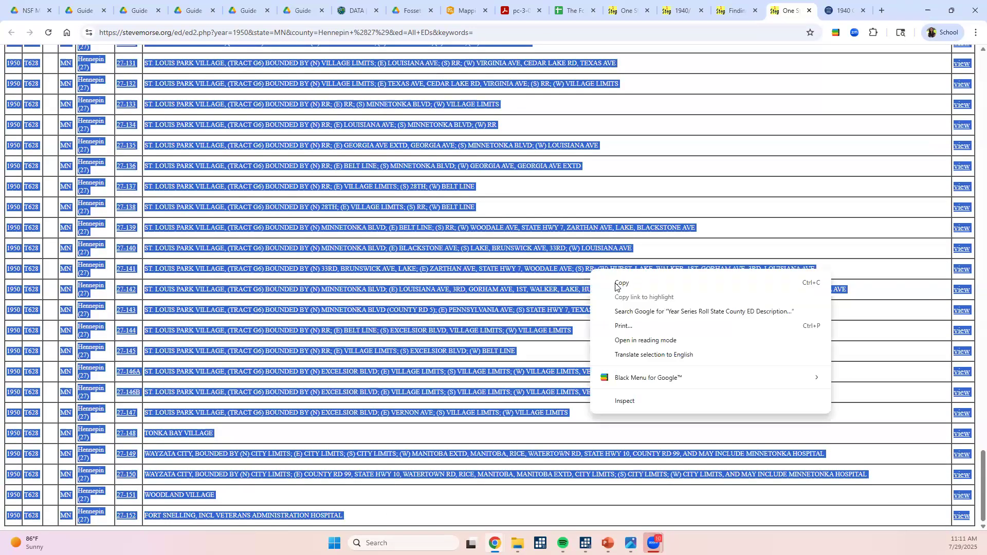
Paste the copied 1950 table into the ED Descriptions sheet of the Fossett Lab workbook, starting at cell A7.
{"action": "left_click", "coordinate": [566, 8]}
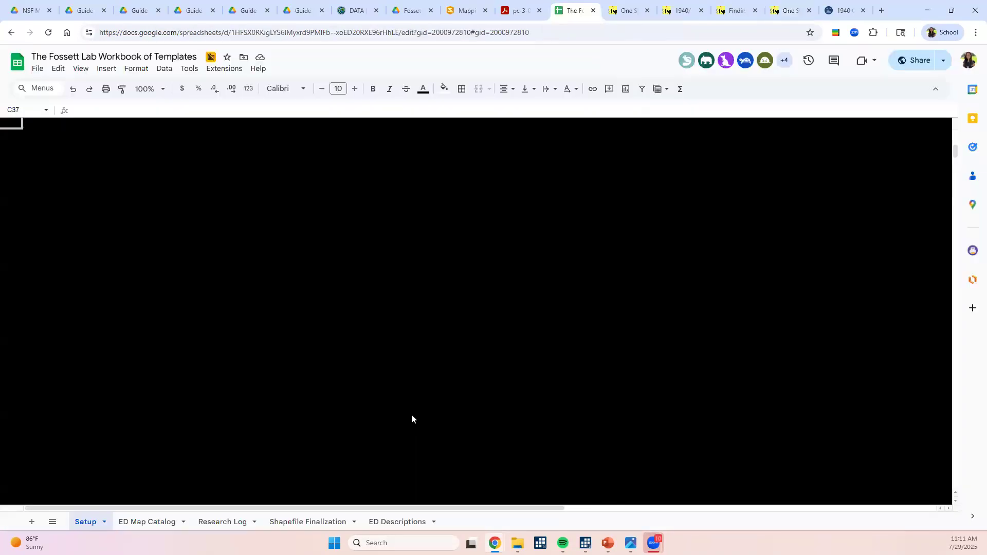
{"action": "left_click", "coordinate": [400, 523]}
{"action": "left_click", "coordinate": [304, 431]}
{"action": "scroll", "coordinate": [830, 336], "scroll_direction": "up", "scroll_amount": 10}
{"action": "left_click_drag", "start_coordinate": [955, 266], "coordinate": [946, 122]}
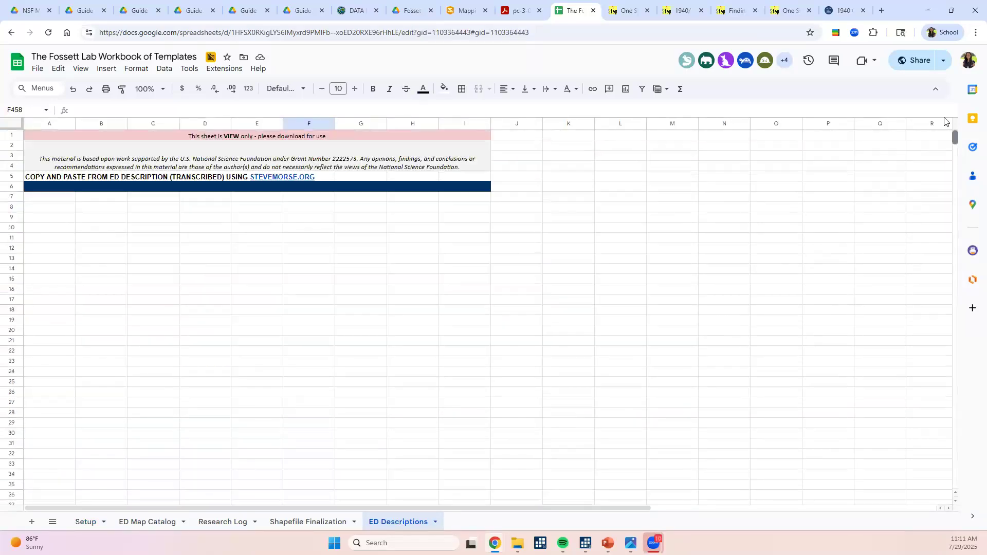
{"action": "left_click", "coordinate": [58, 198]}
{"action": "key", "text": "ctrl+v"}
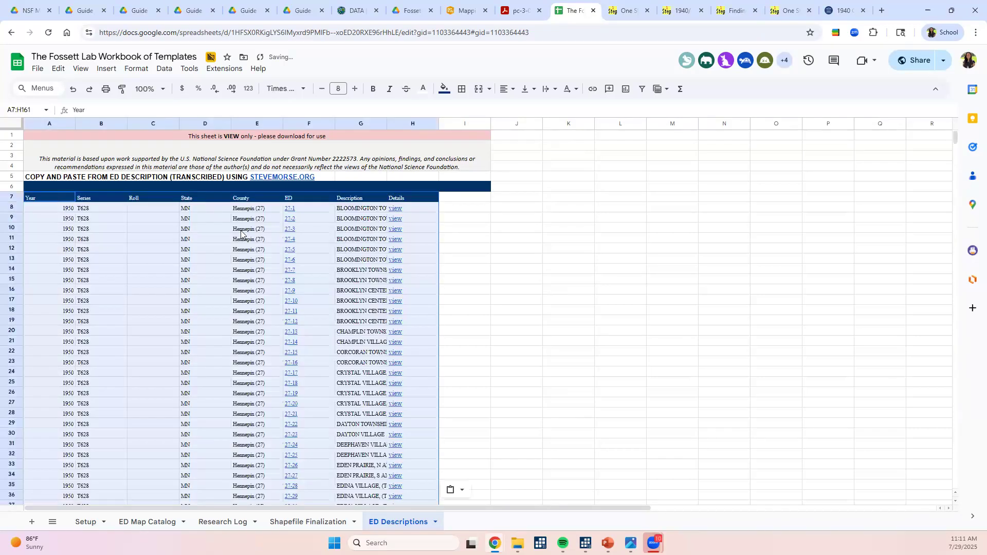
{"action": "left_click", "coordinate": [502, 332]}
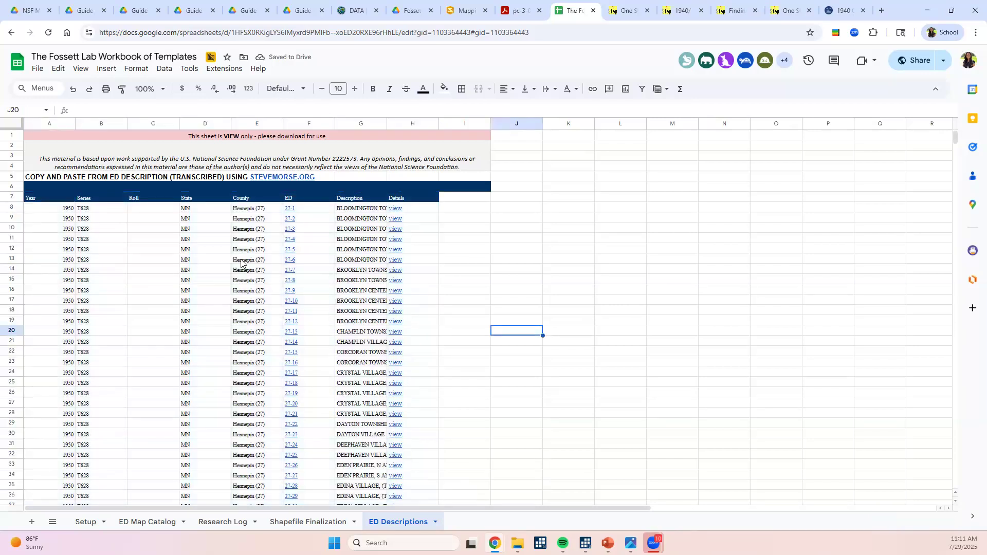
{"action": "left_click", "coordinate": [290, 283]}
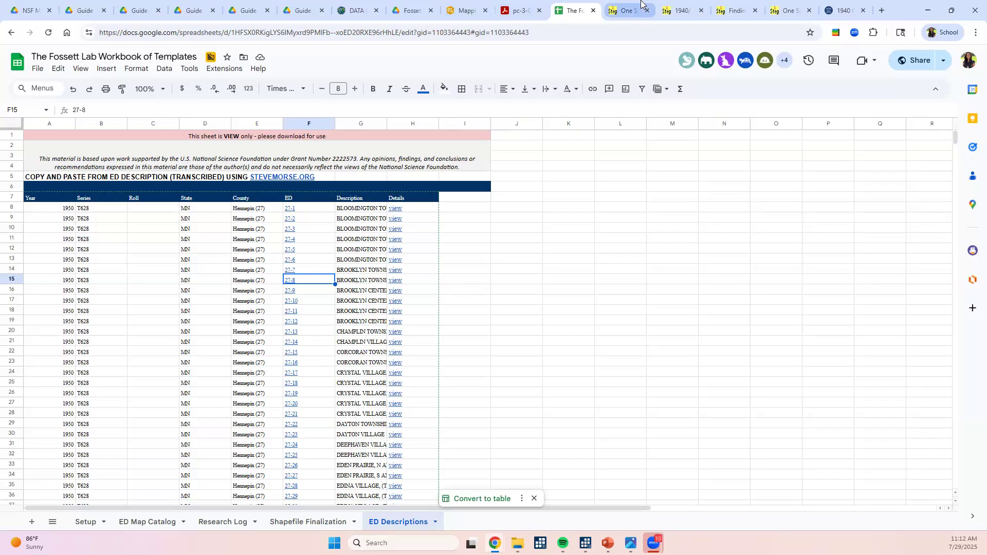
Return to the transcribed ED descriptions form, set the year to 1940 and search Hennepin (27), Minnesota.
{"action": "left_click", "coordinate": [627, 10]}
{"action": "left_click", "coordinate": [686, 8]}
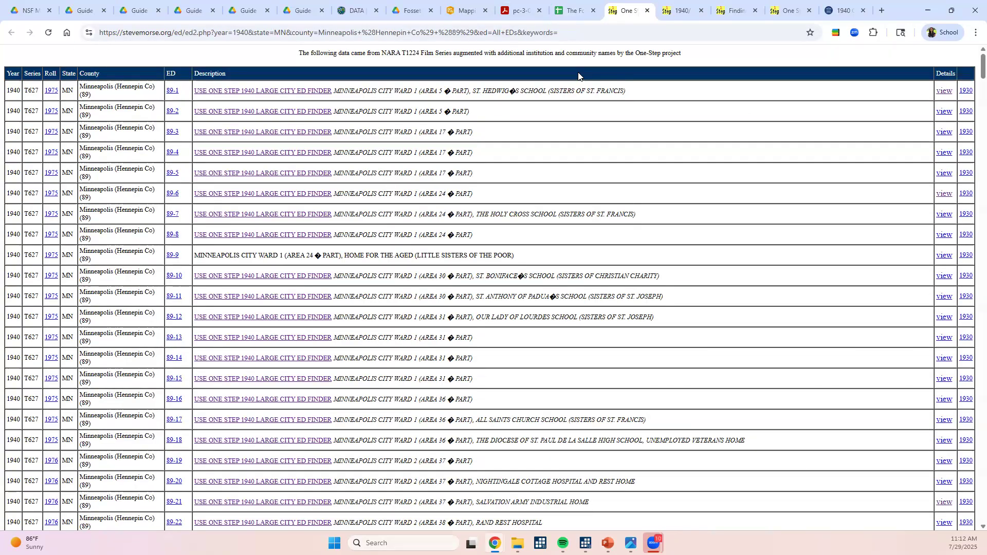
{"action": "left_click", "coordinate": [626, 10]}
{"action": "left_click", "coordinate": [747, 7]}
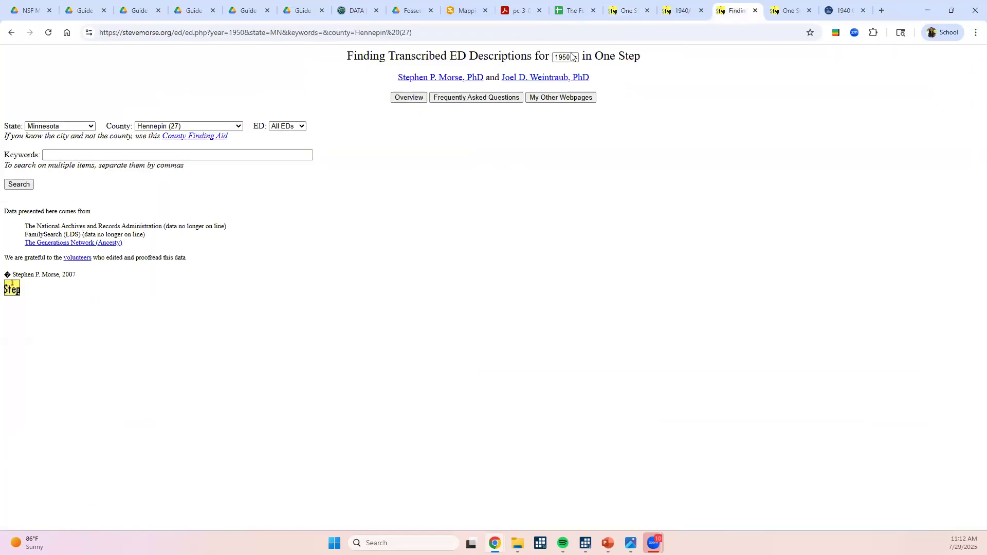
{"action": "left_click", "coordinate": [566, 57]}
{"action": "left_click", "coordinate": [563, 118]}
{"action": "left_click", "coordinate": [23, 186]}
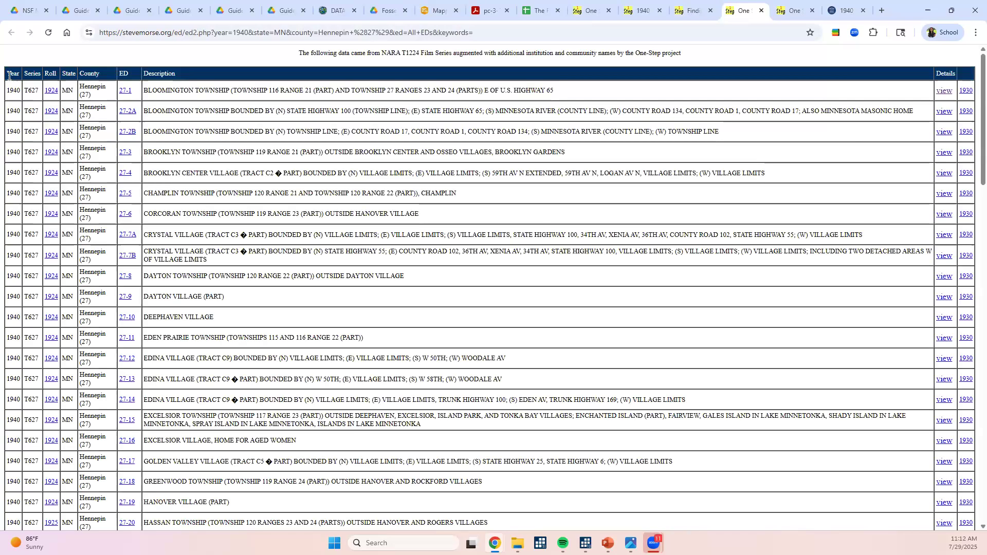
Copy the full 1940 results table and paste it at A7 of the ED Descriptions sheet in place of the 1950 rows.
{"action": "left_click_drag", "start_coordinate": [9, 76], "coordinate": [971, 523]}
{"action": "scroll", "coordinate": [902, 482], "scroll_direction": "down", "scroll_amount": 5}
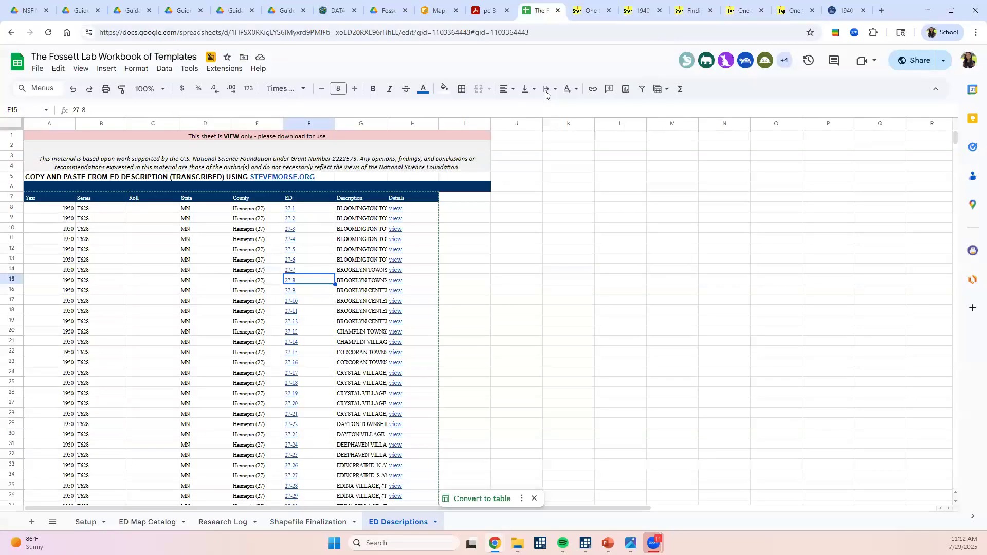
{"action": "left_click", "coordinate": [540, 10]}
{"action": "left_click", "coordinate": [574, 323]}
{"action": "key", "text": "ctrl+z"}
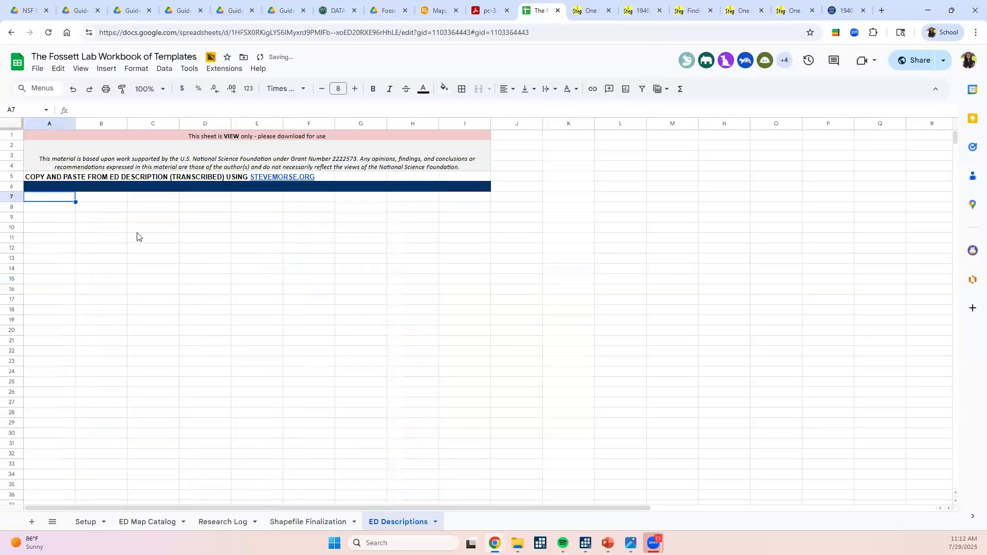
{"action": "key", "text": "ctrl+v"}
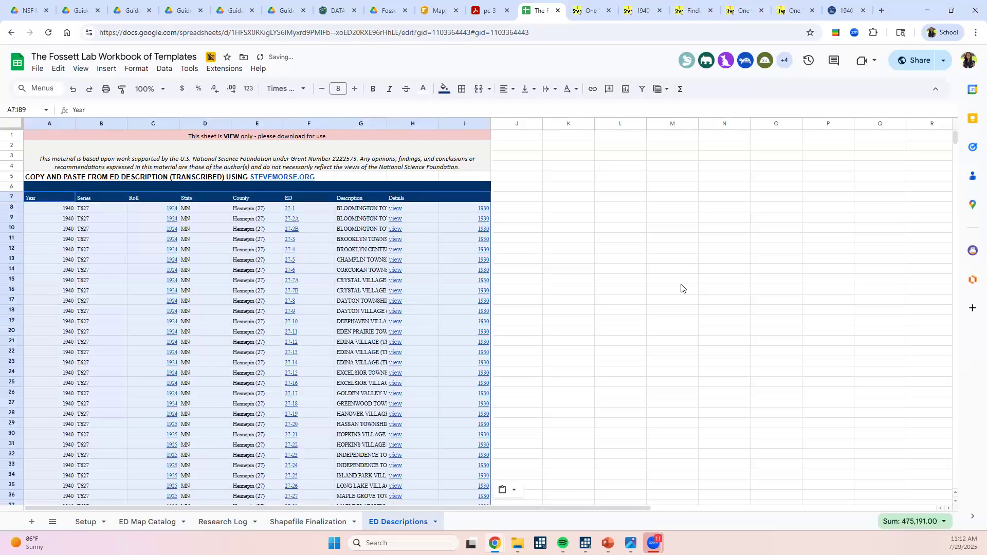
{"action": "left_click", "coordinate": [680, 284]}
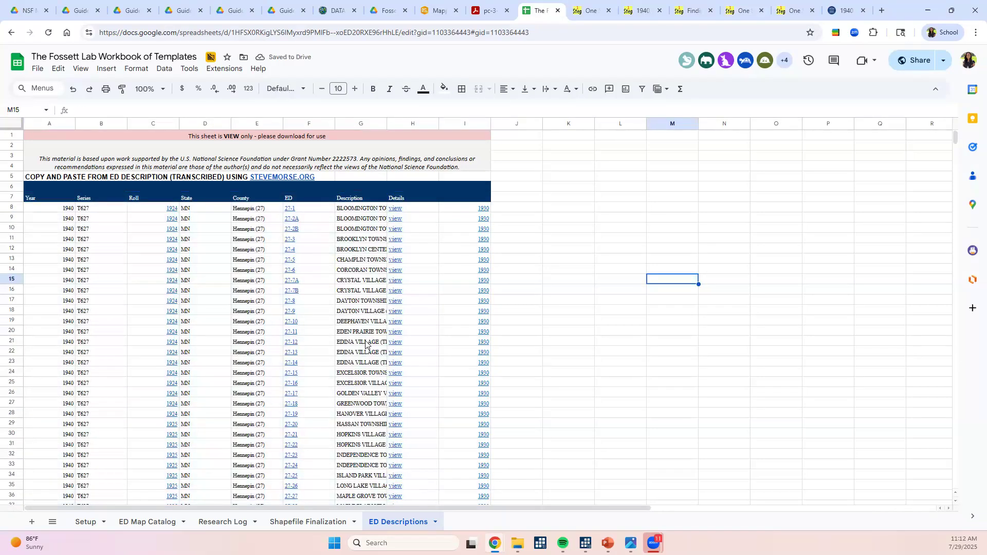
{"action": "scroll", "coordinate": [364, 352], "scroll_direction": "down", "scroll_amount": 5}
{"action": "scroll", "coordinate": [366, 344], "scroll_direction": "up", "scroll_amount": 2}
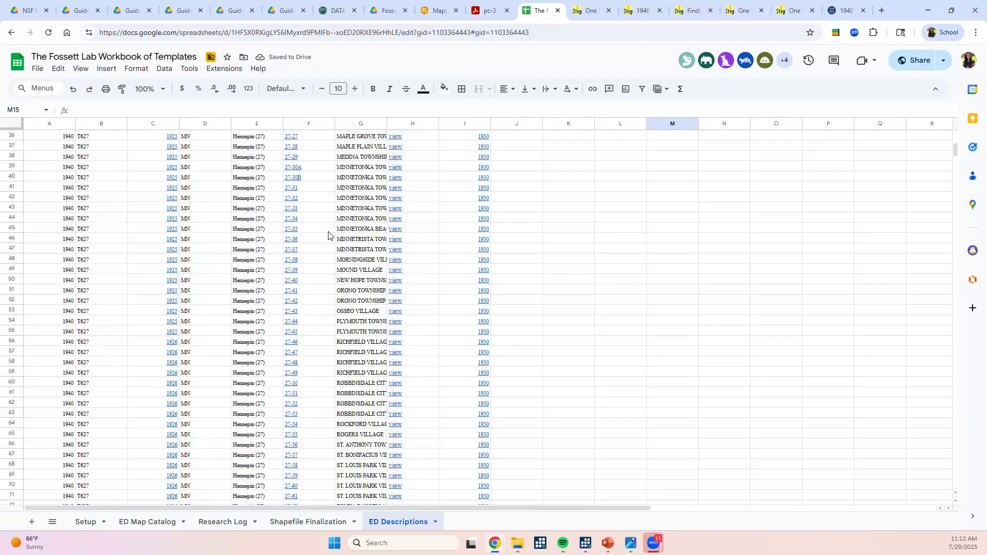
{"action": "scroll", "coordinate": [366, 349], "scroll_direction": "up", "scroll_amount": 5}
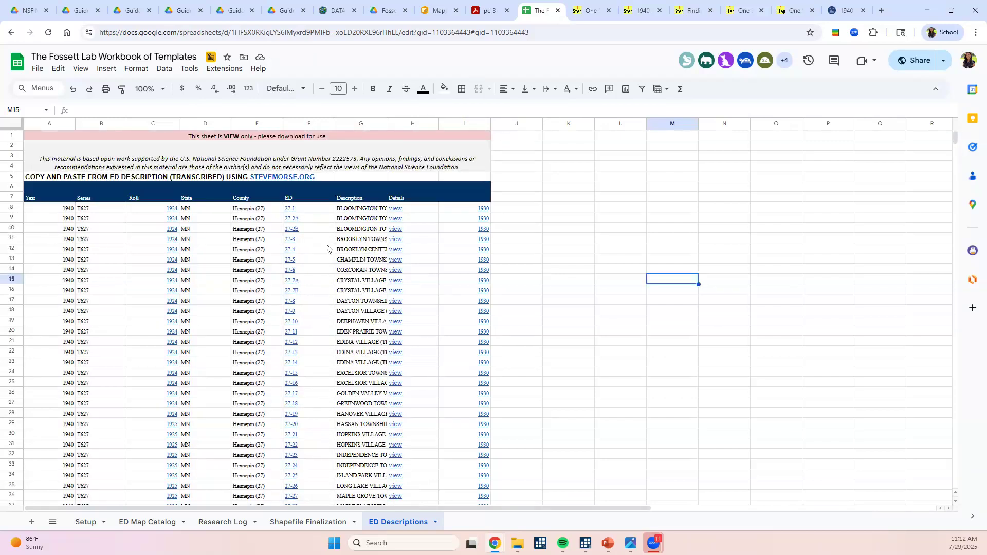
Add a Status header in cell J7 beside the table and enter Y below it in J8.
{"action": "left_click", "coordinate": [517, 197]}
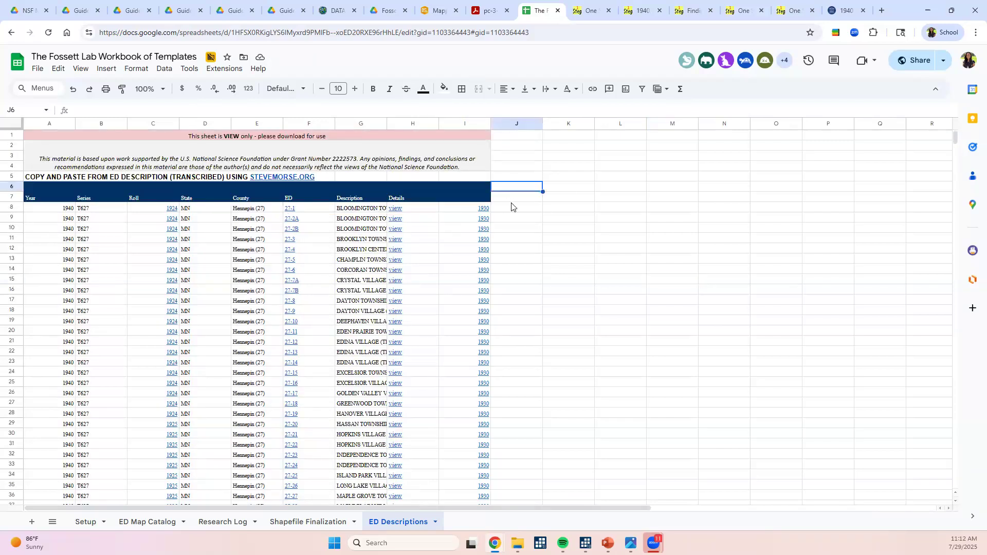
{"action": "type", "text": "Status"}
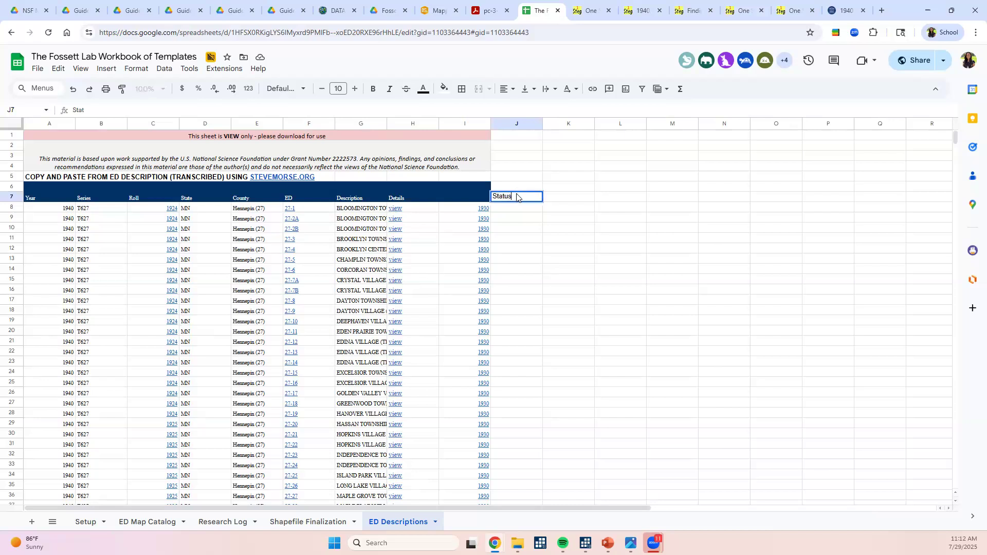
{"action": "key", "text": "Return"}
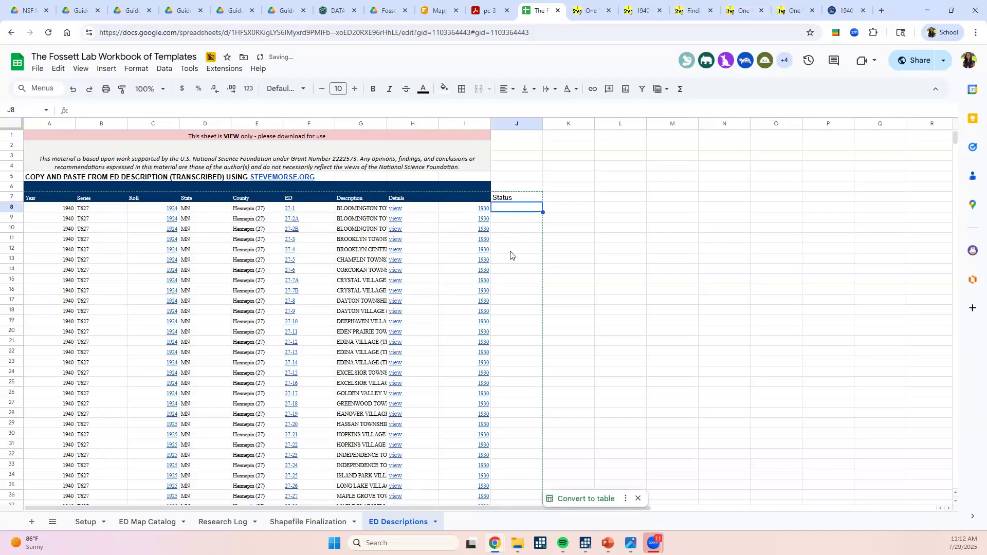
{"action": "type", "text": "Y"}
{"action": "key", "text": "Return"}
Clear the Status header and the Y entry from cells J7 and J8.
{"action": "left_click_drag", "start_coordinate": [521, 199], "coordinate": [520, 212]}
{"action": "key", "text": "Delete"}
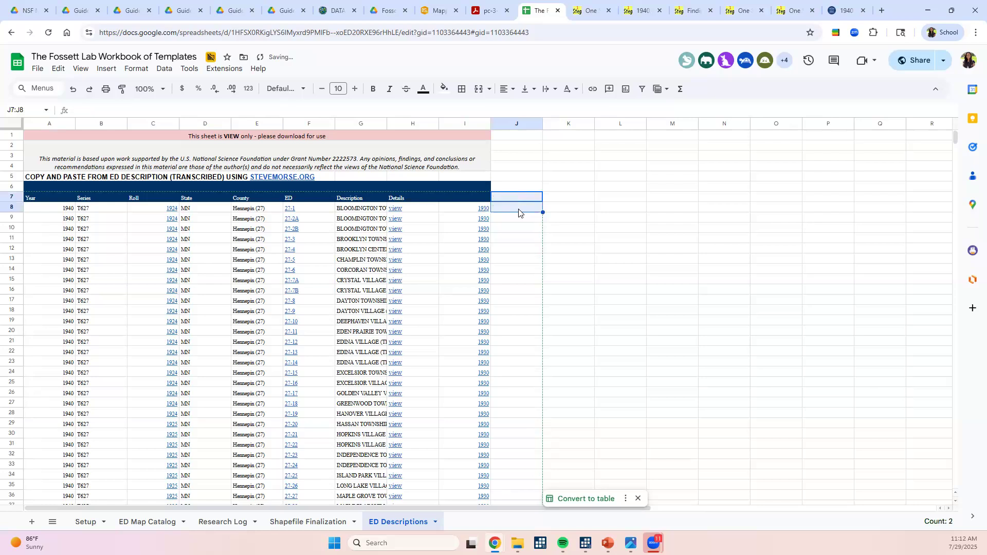
{"action": "left_click", "coordinate": [519, 211]}
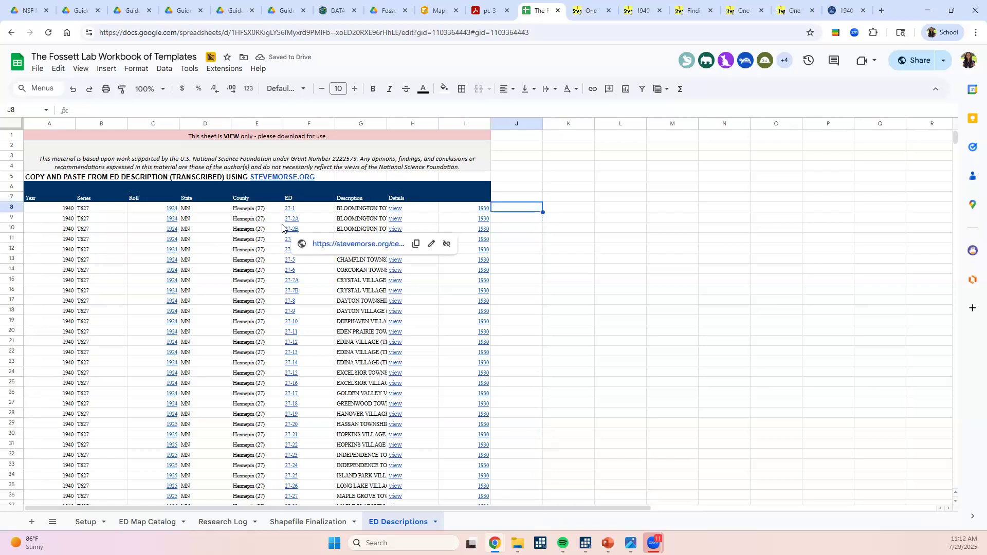
Open the linked microfilm description for ED 27-6 from its row and page ahead two frames to m-t1224-00103-00072.jpg.
{"action": "left_click", "coordinate": [291, 274]}
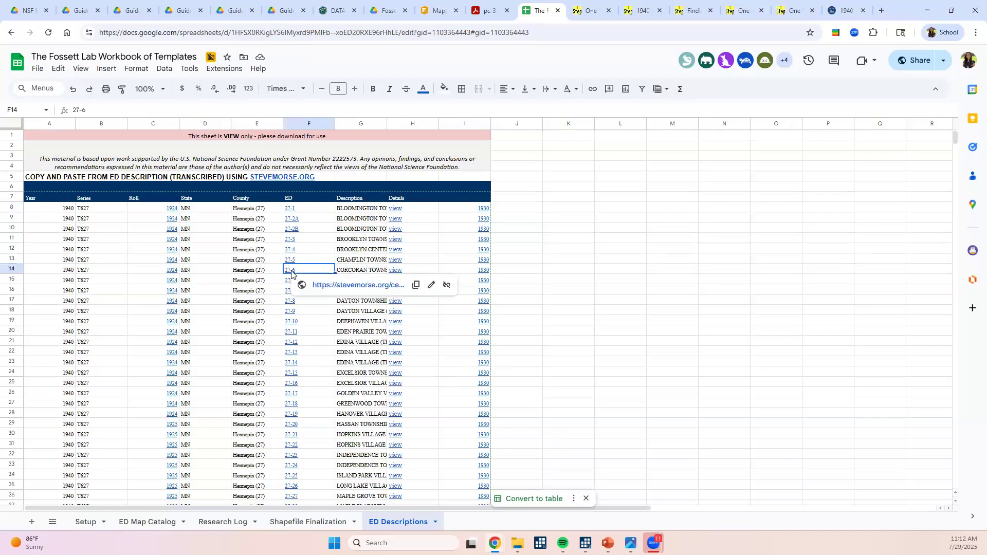
{"action": "left_click", "coordinate": [399, 274]}
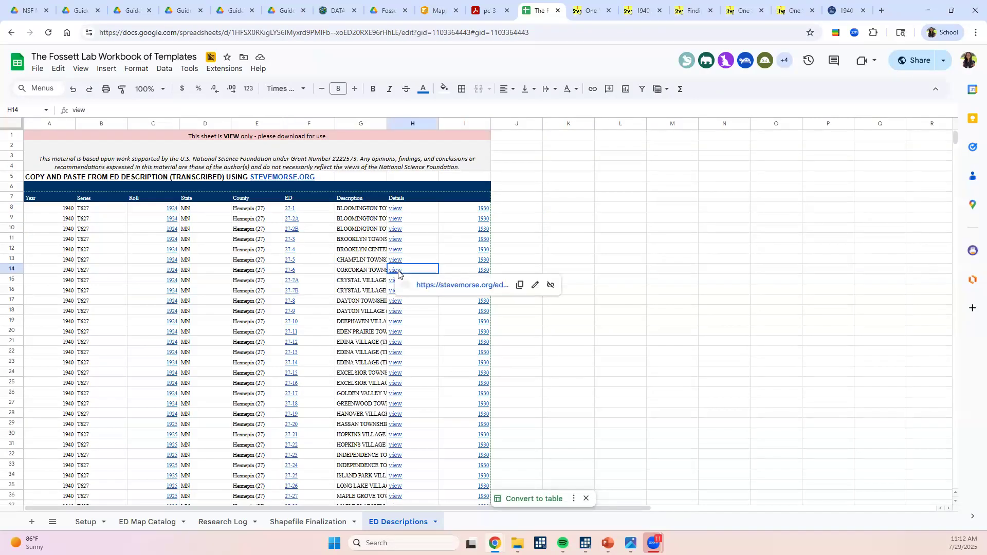
{"action": "left_click", "coordinate": [431, 285]}
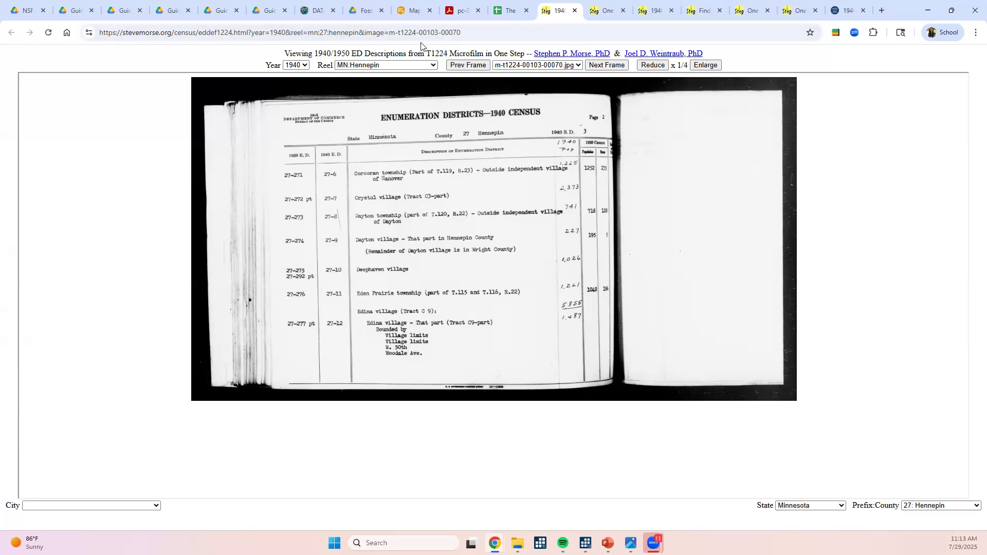
{"action": "left_click", "coordinate": [609, 64]}
{"action": "left_click", "coordinate": [609, 65]}
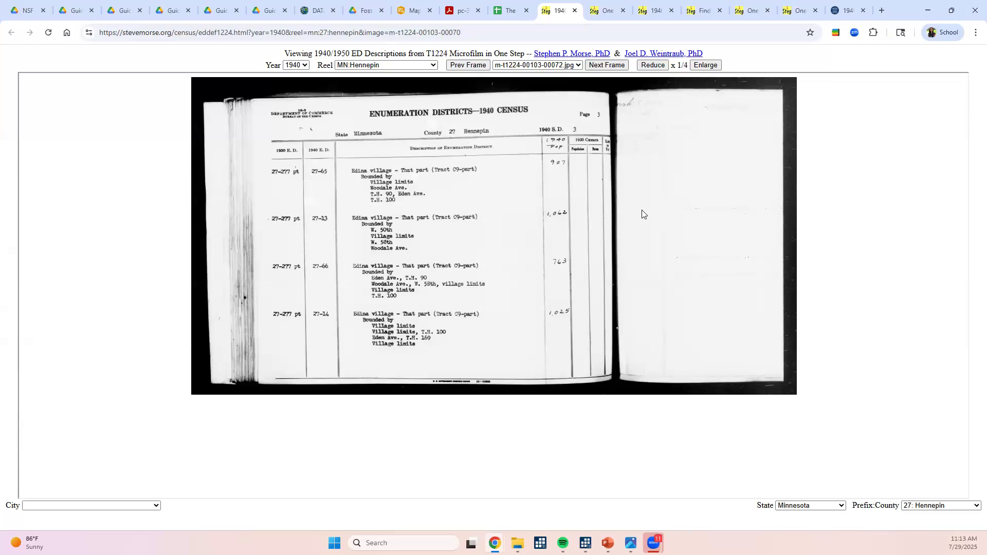
Review the ED 27-3 details link and the Champlin Township description in the ED Descriptions sheet alongside the open 1940 microfilm page.
{"action": "left_click", "coordinate": [499, 7]}
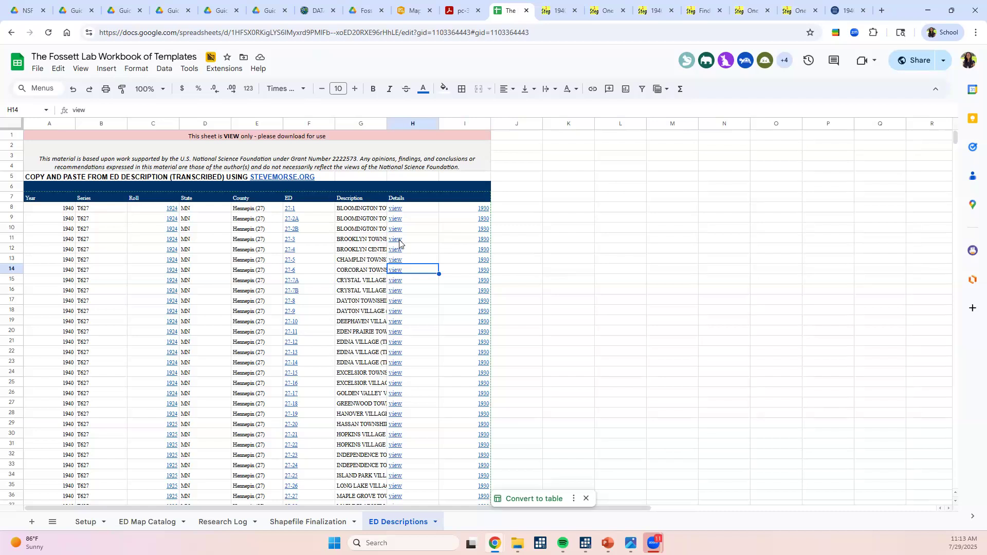
{"action": "left_click", "coordinate": [399, 241]}
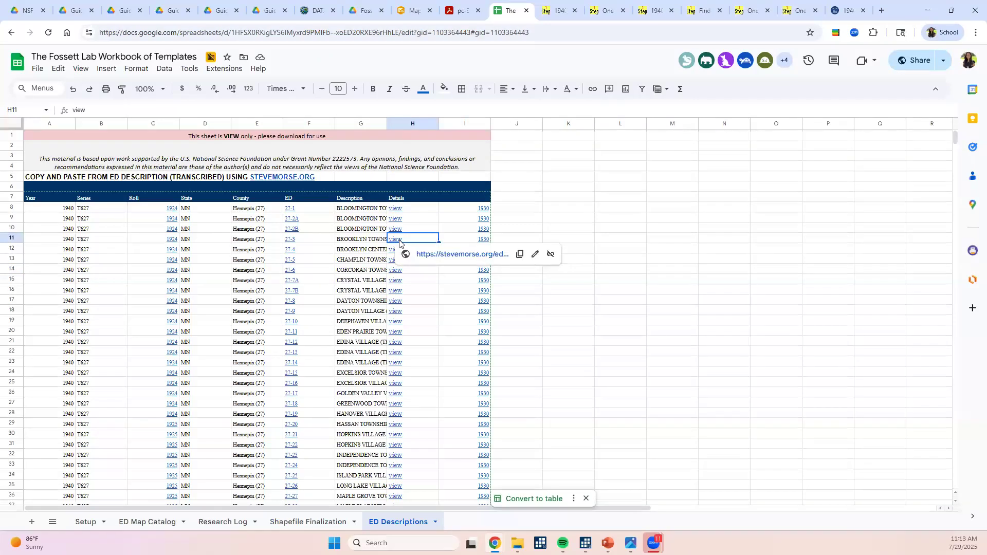
{"action": "left_click", "coordinate": [558, 10]}
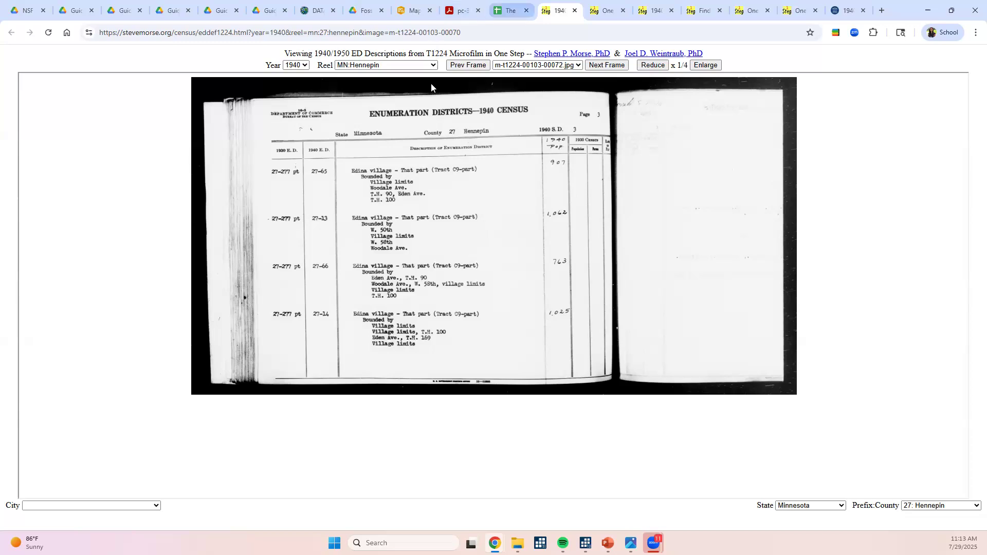
{"action": "left_click", "coordinate": [510, 11]}
{"action": "left_click", "coordinate": [368, 261]}
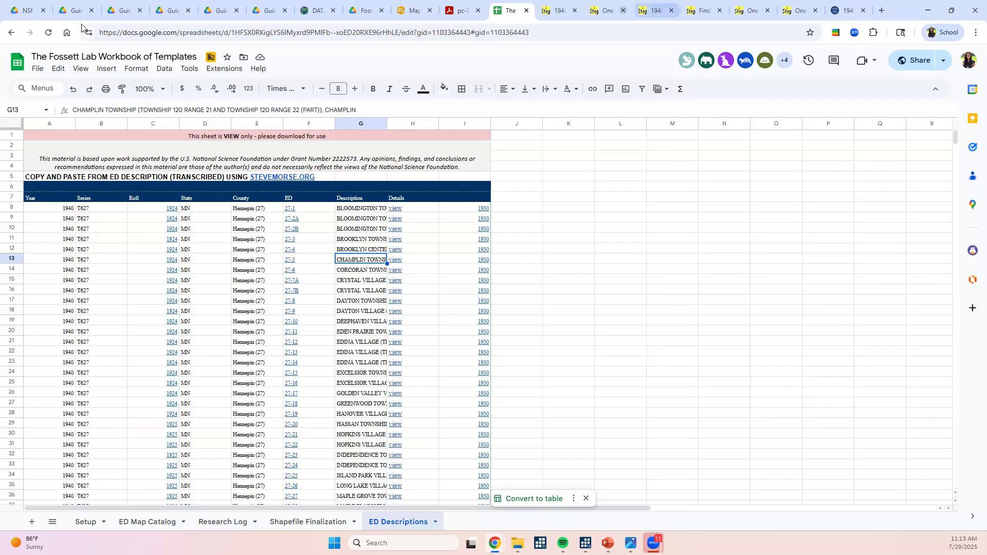
Open the List of Archival and Reference Materials PDF linked in the NSF Mapping Segregation Best Practices document and read through its resources.
{"action": "left_click", "coordinate": [28, 11]}
{"action": "scroll", "coordinate": [590, 419], "scroll_direction": "down", "scroll_amount": 12}
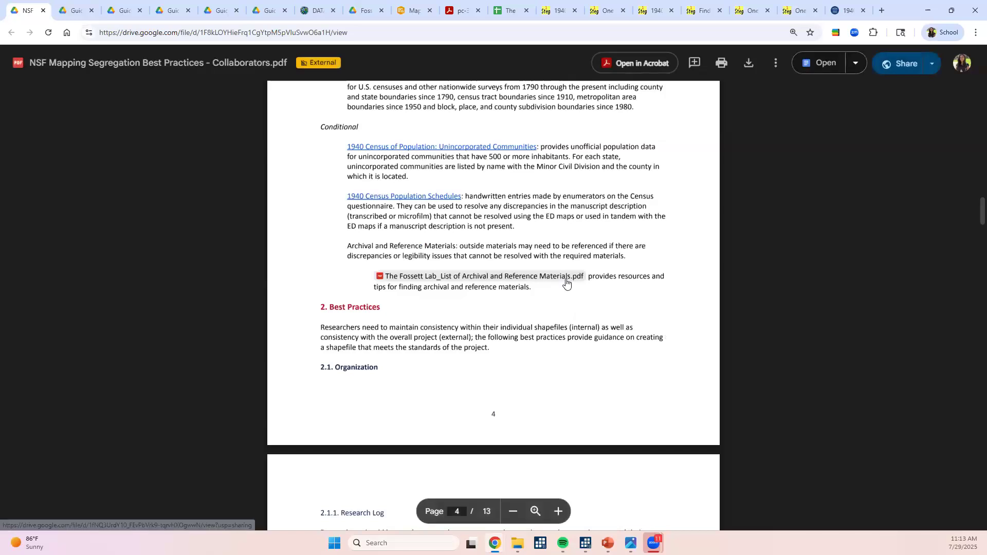
{"action": "left_click", "coordinate": [566, 283]}
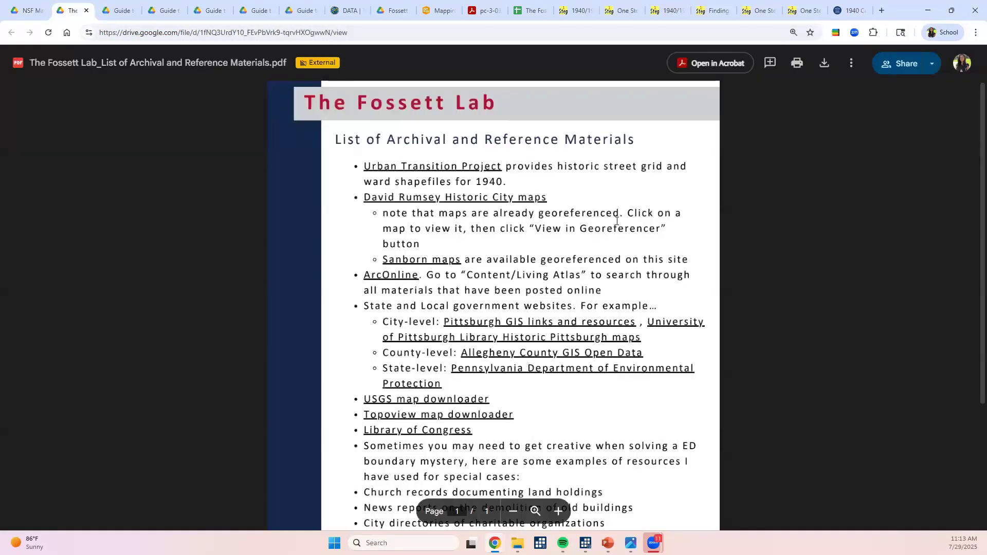
{"action": "scroll", "coordinate": [610, 273], "scroll_direction": "down", "scroll_amount": 3}
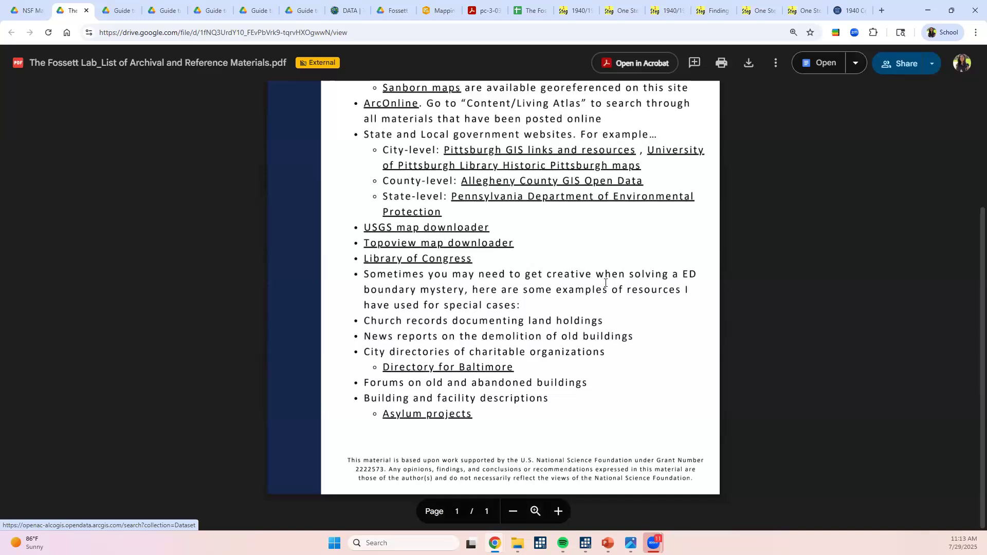